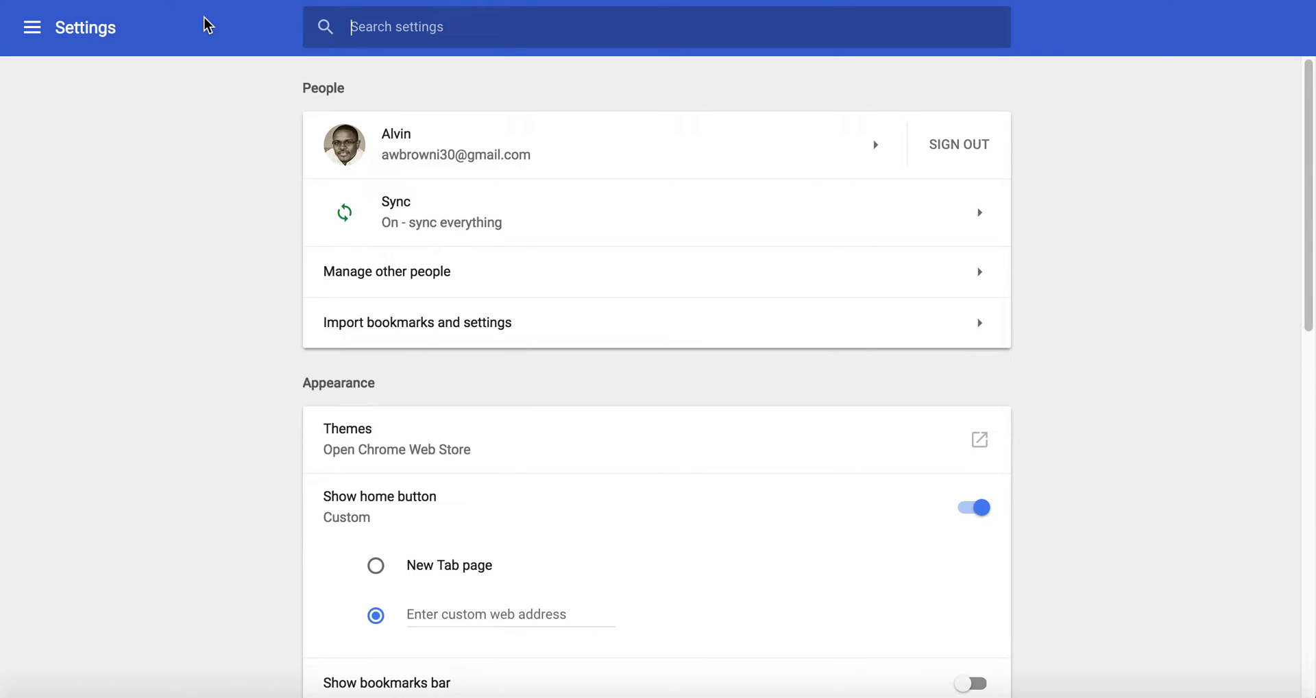
Step: Expand Chrome's Advanced settings and scroll down to the Privacy and security section
scroll(263, 163, down, 4)
scroll(263, 163, down, 2)
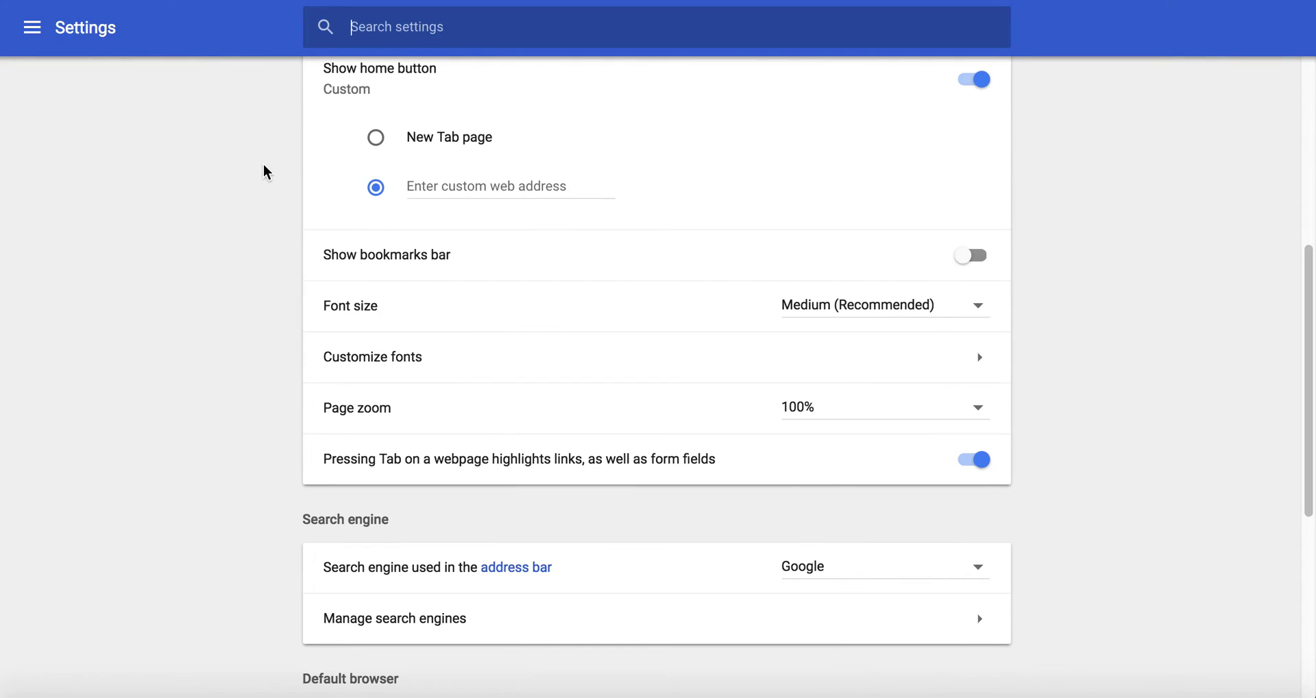
scroll(264, 165, down, 5)
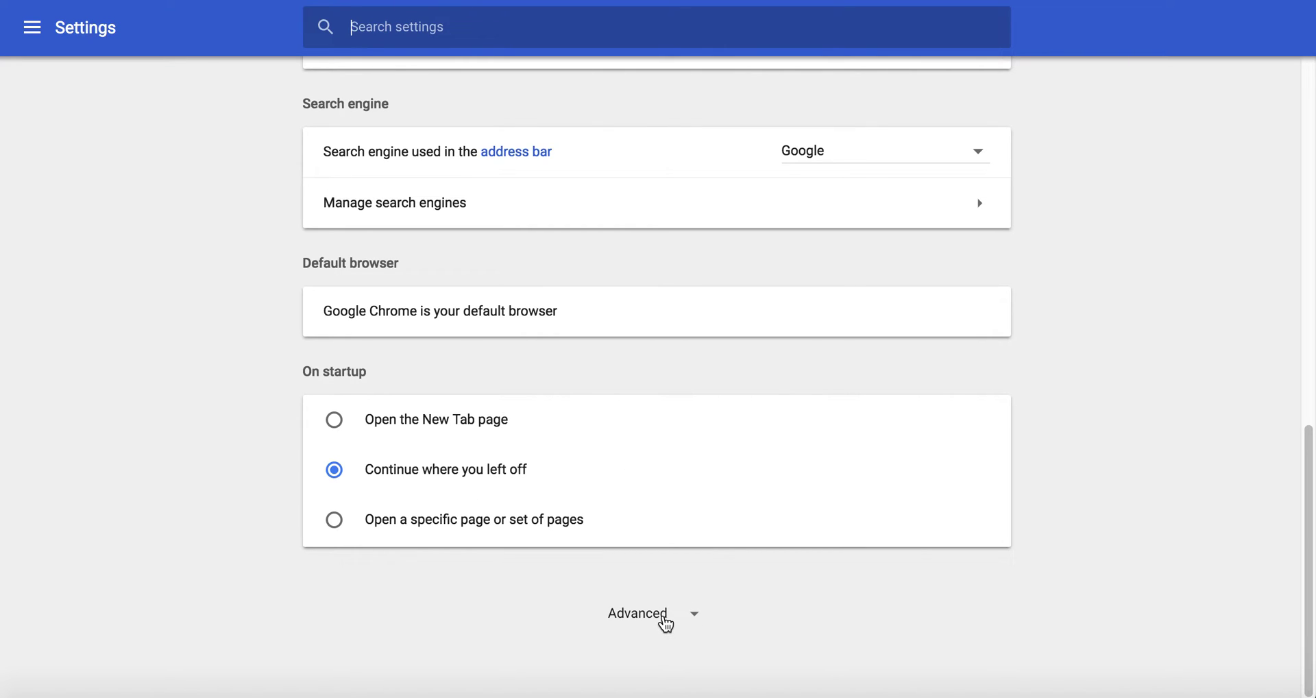
click(664, 621)
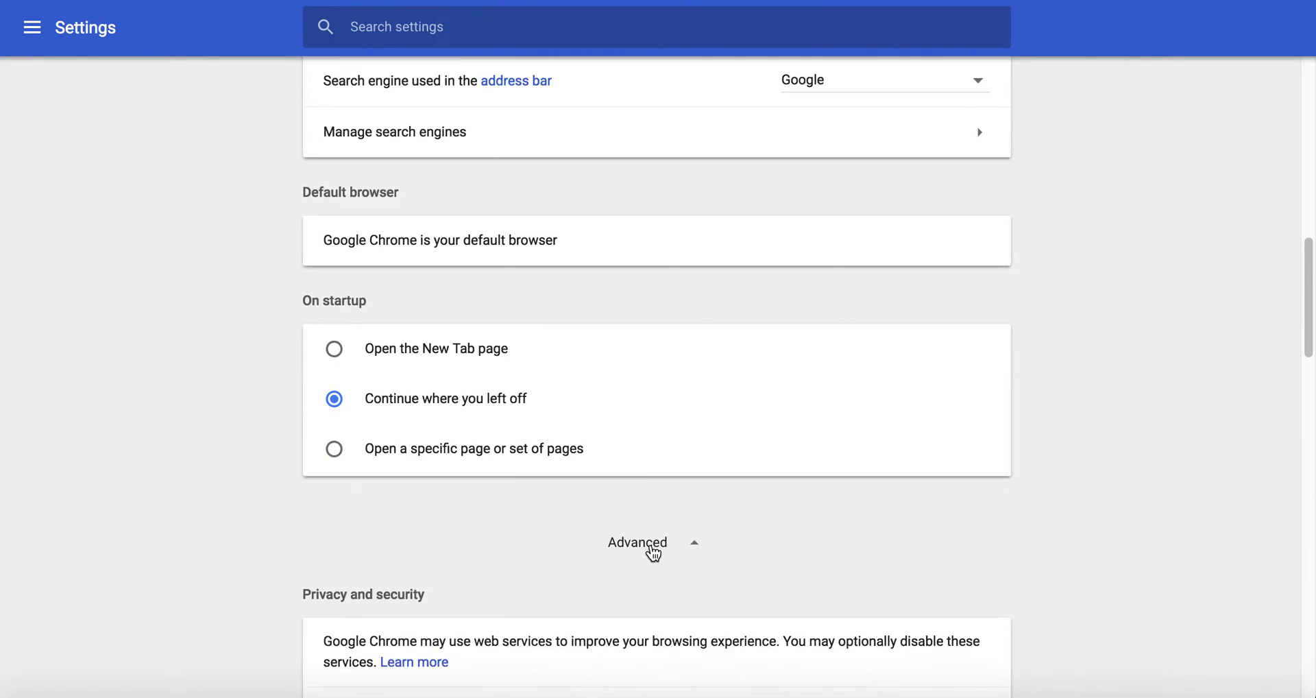
scroll(653, 552, down, 3)
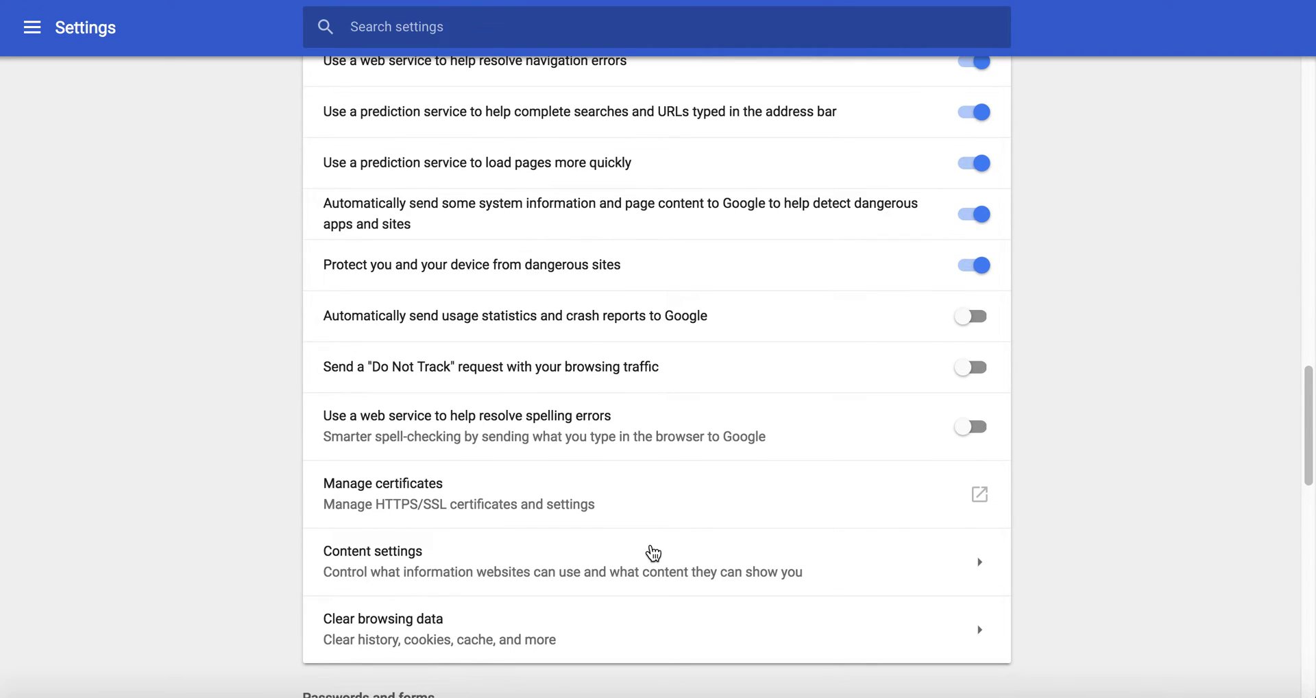
Step: Go from Content settings to the Cookies settings page
click(392, 552)
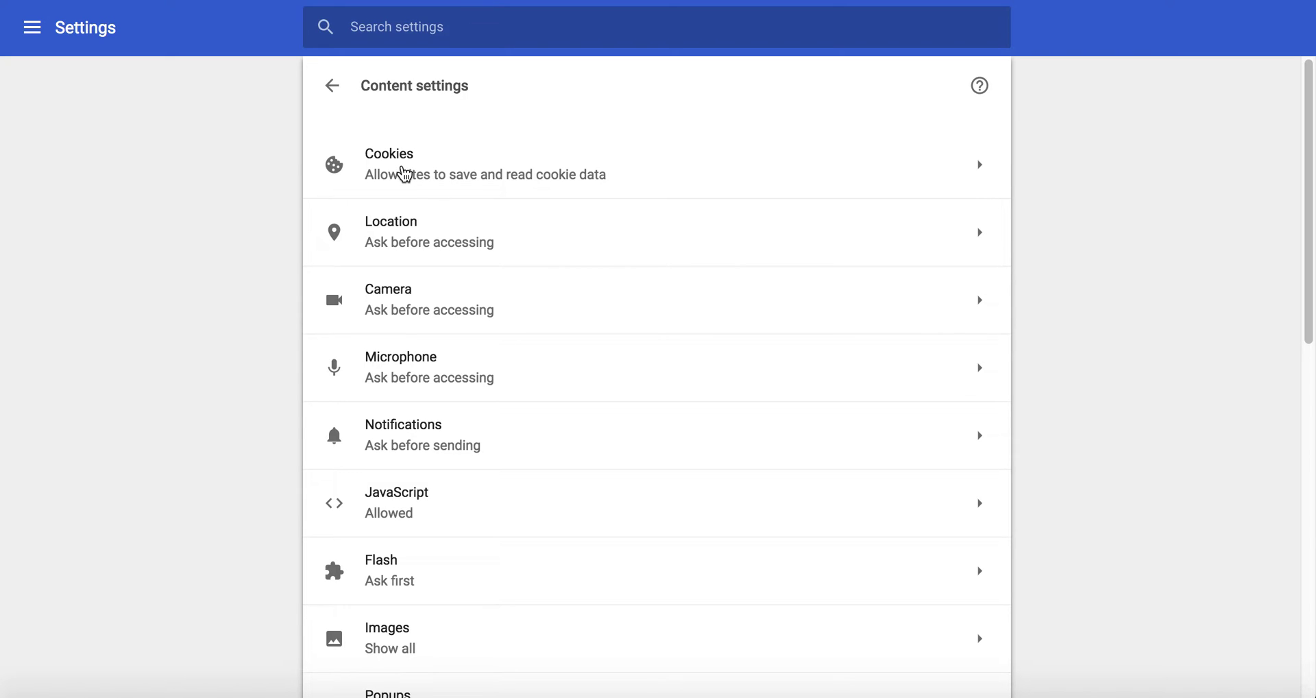
click(404, 174)
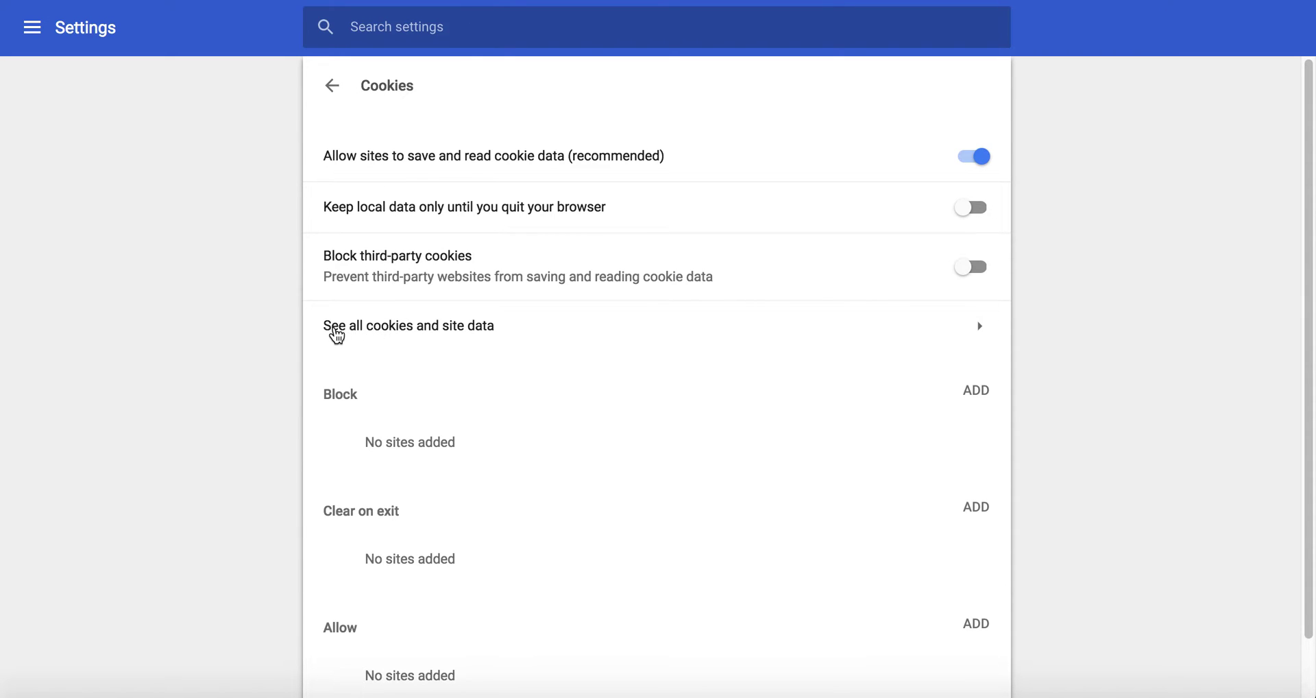
Step: Filter all stored cookies and site data by 'godaddy' and choose Remove All Shown
click(449, 327)
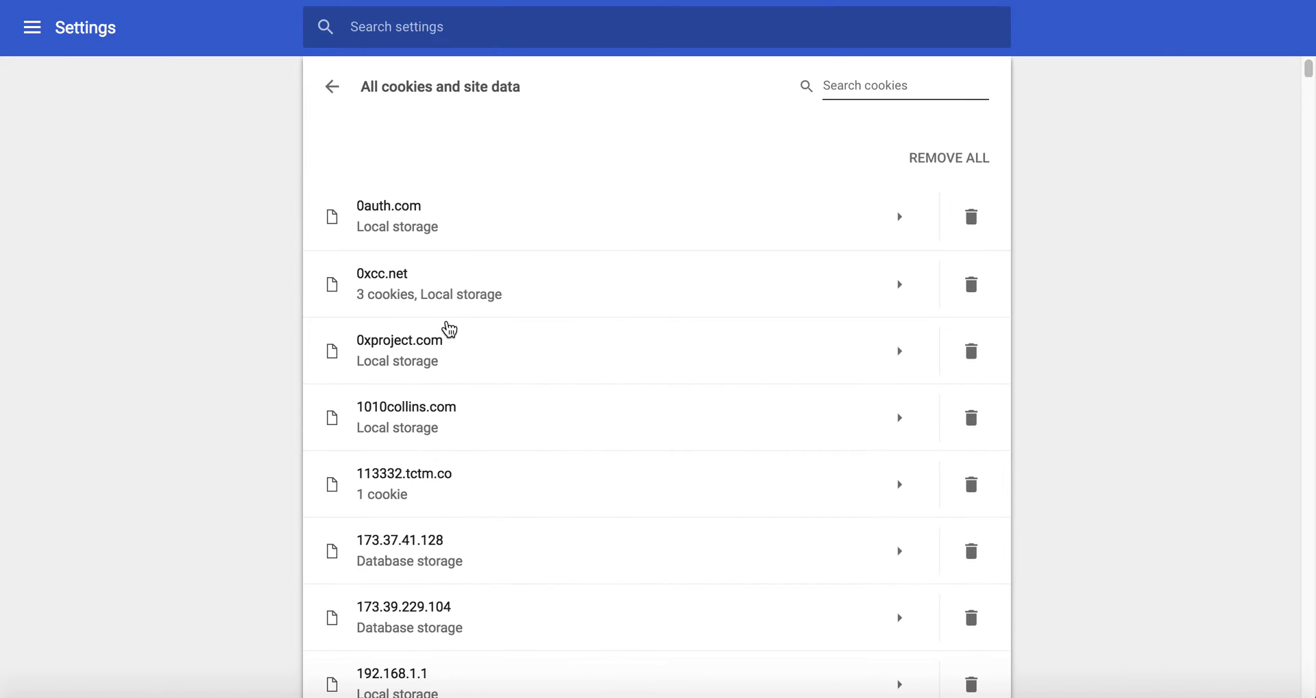
click(845, 86)
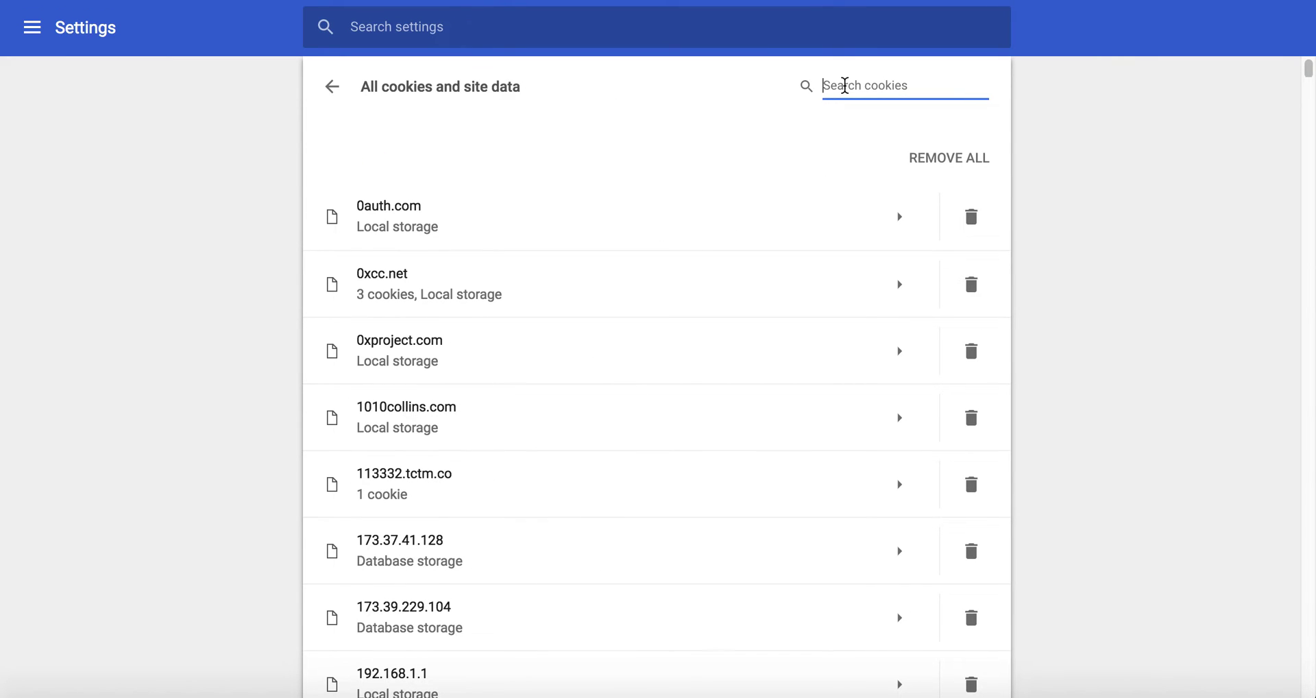
text(godaddy)
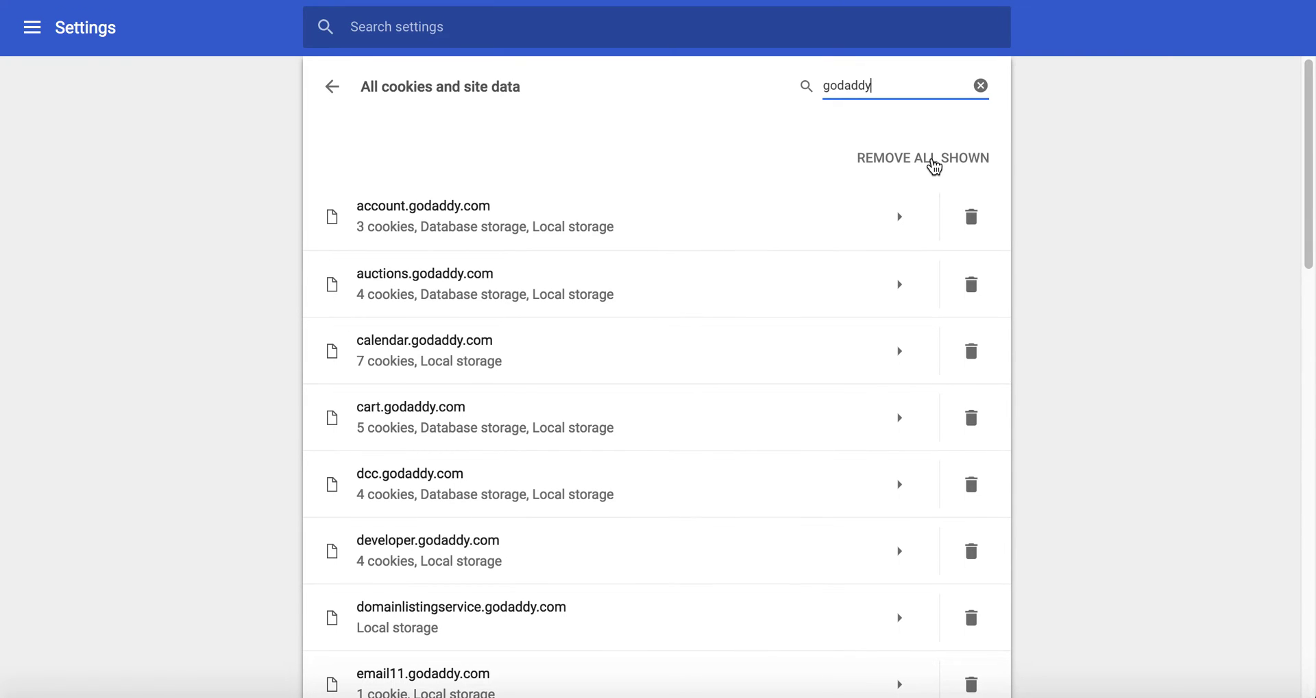
click(934, 164)
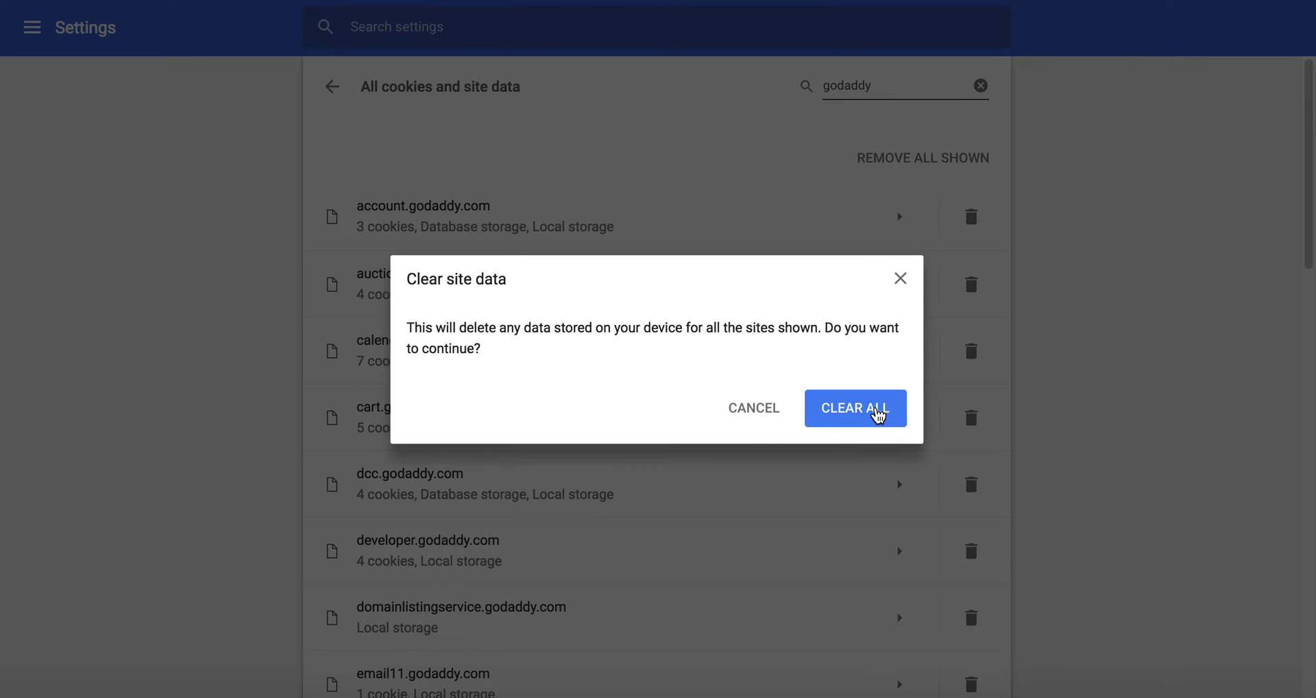
Step: Confirm Clear All in the Clear site data dialog for the GoDaddy entries
click(877, 413)
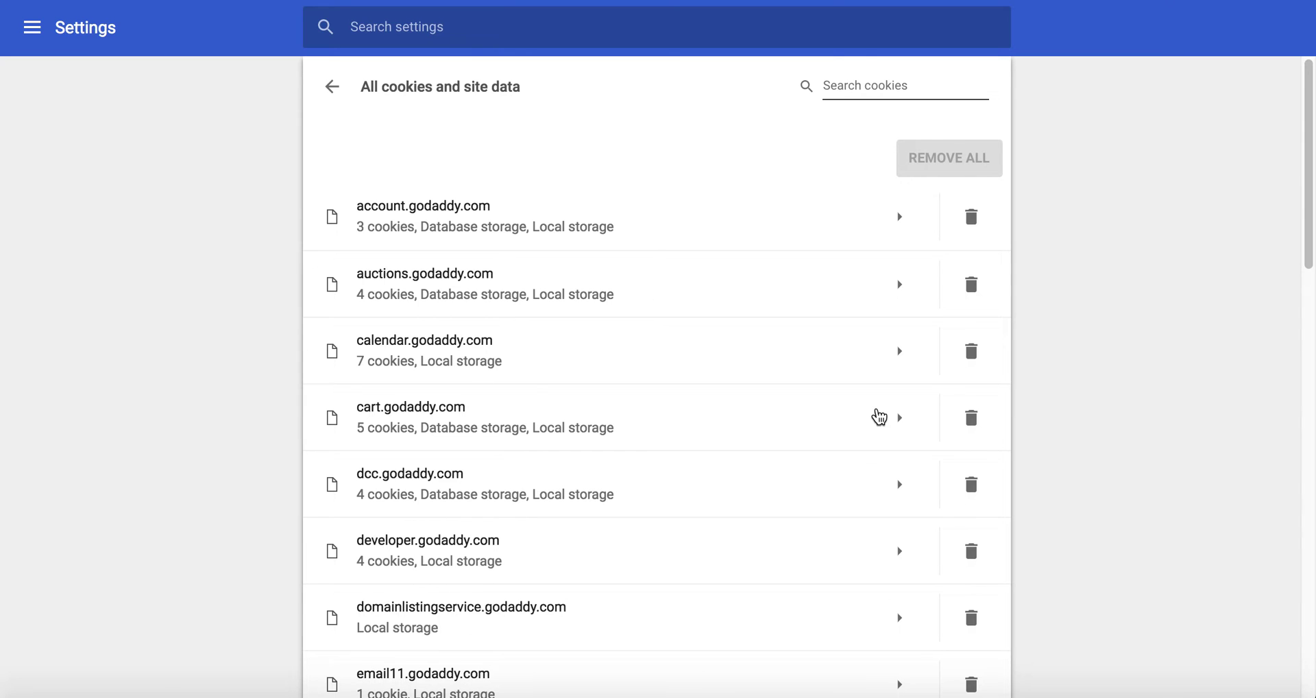